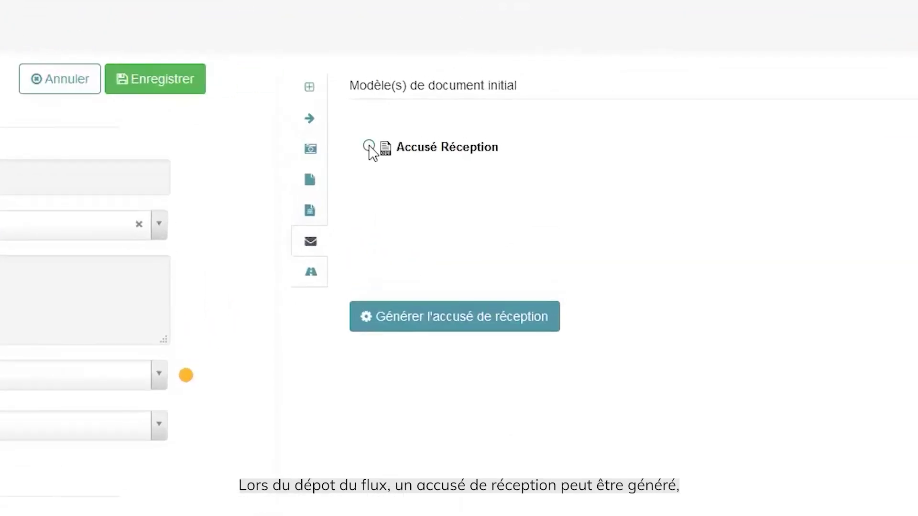
- Generate the Accusé Réception acknowledgement dated 17-05-2021 and apply it to the flux
{"action": "left_click", "coordinate": [369, 146]}
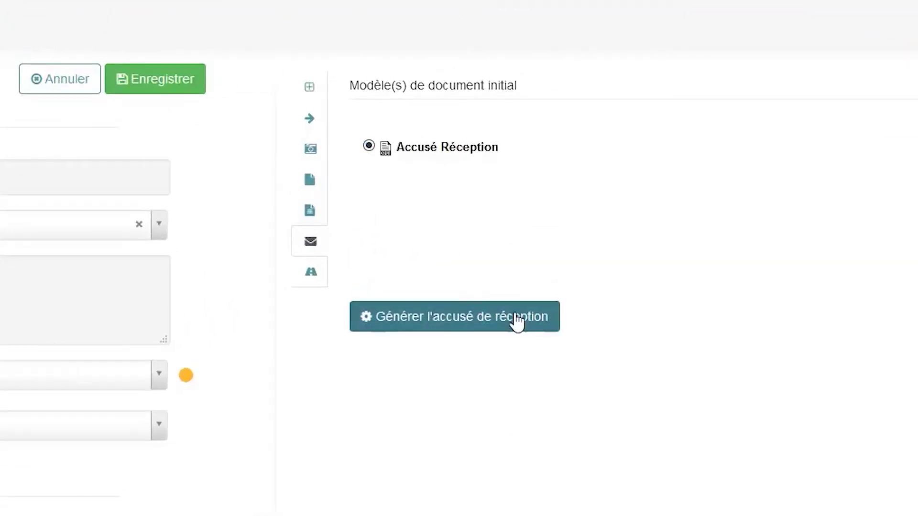
{"action": "left_click", "coordinate": [445, 318]}
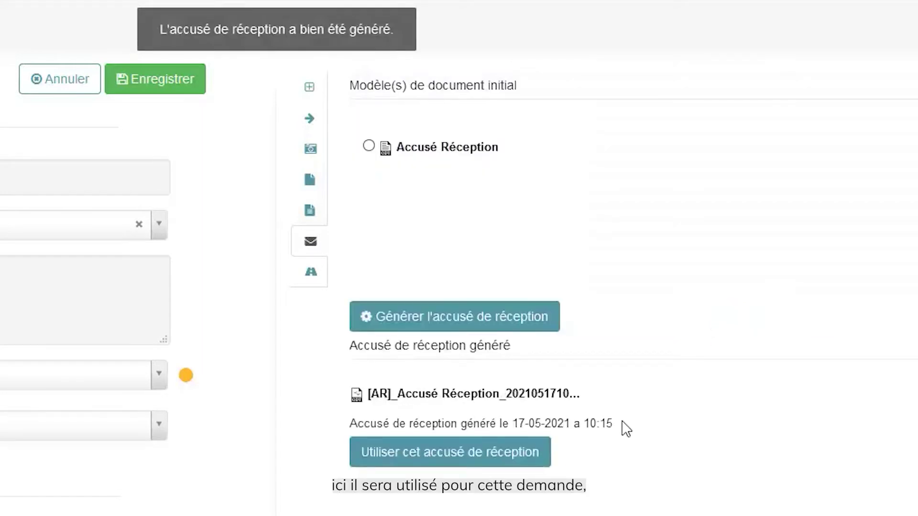
{"action": "left_click", "coordinate": [499, 453]}
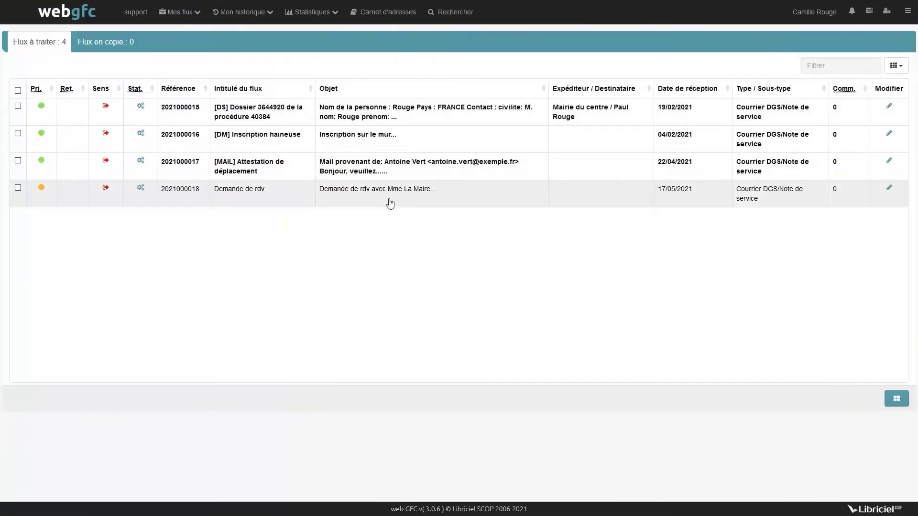
{"action": "left_click", "coordinate": [390, 204]}
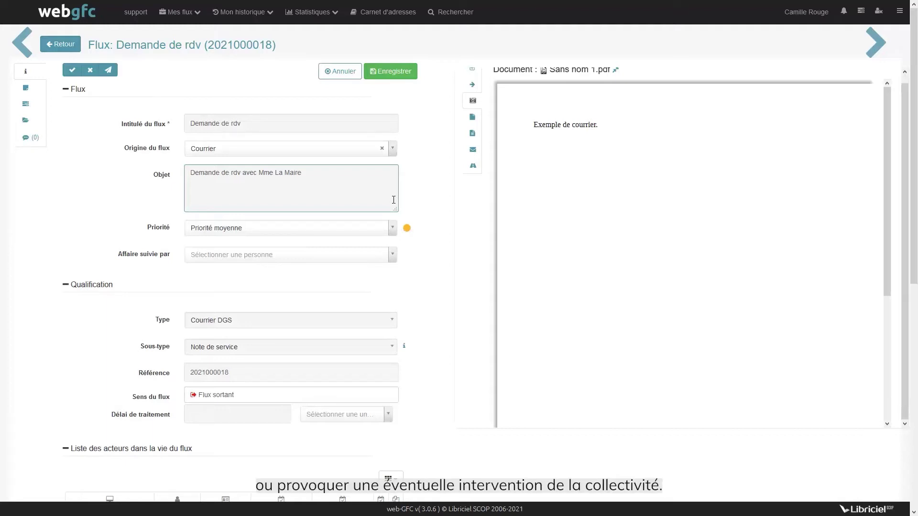
{"action": "left_click", "coordinate": [472, 137]}
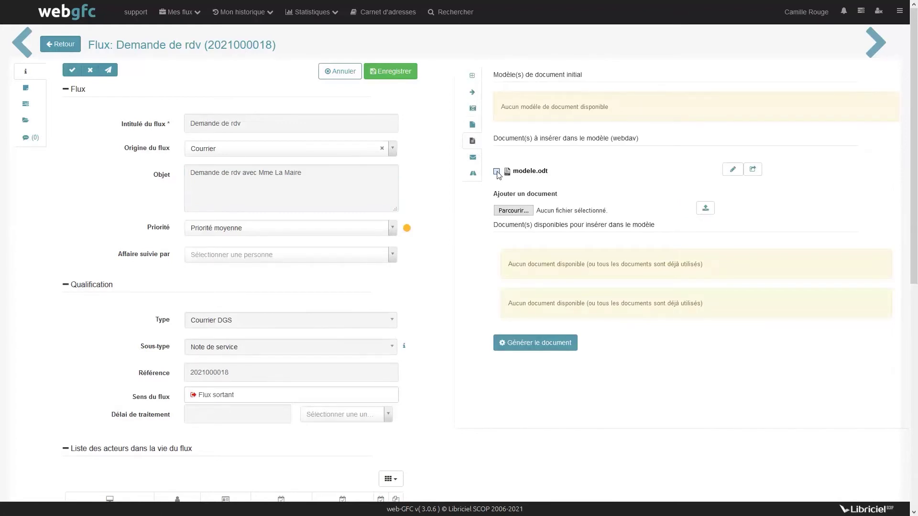
{"action": "left_click", "coordinate": [554, 352]}
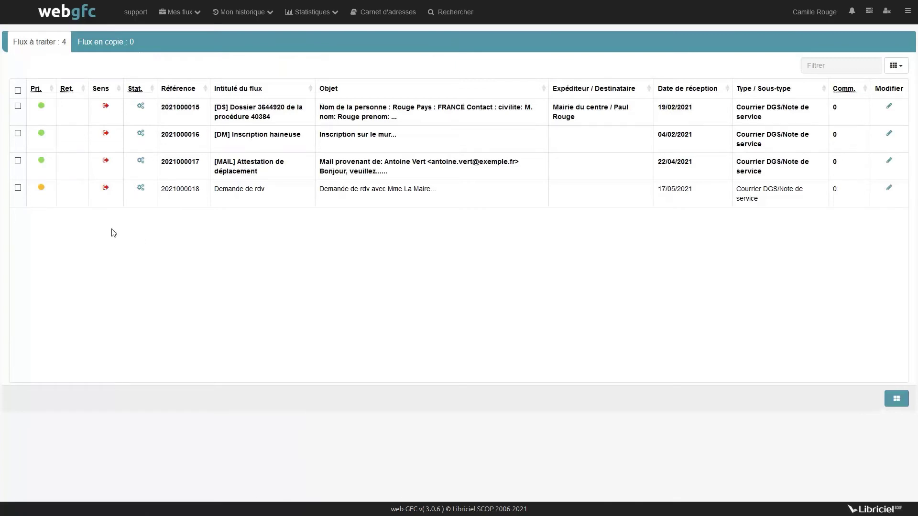
{"action": "left_click", "coordinate": [18, 188]}
{"action": "left_click", "coordinate": [896, 399]}
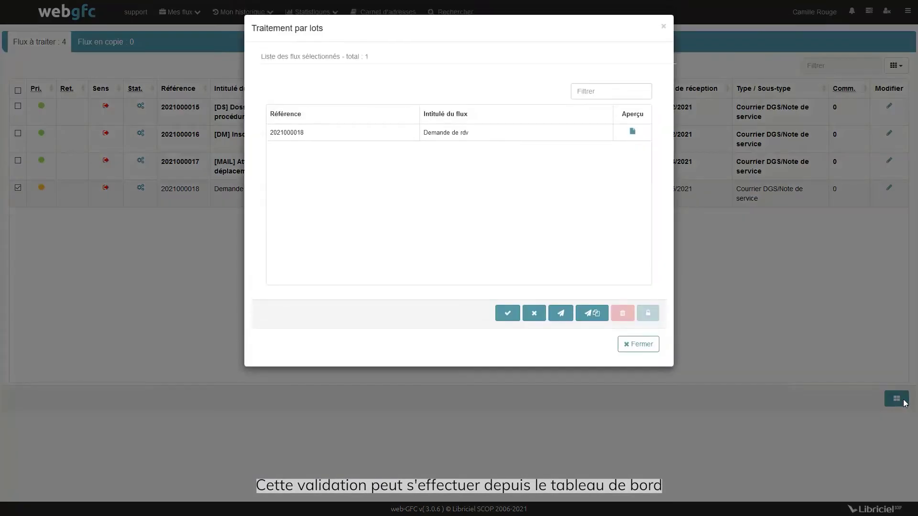
{"action": "left_click", "coordinate": [508, 314]}
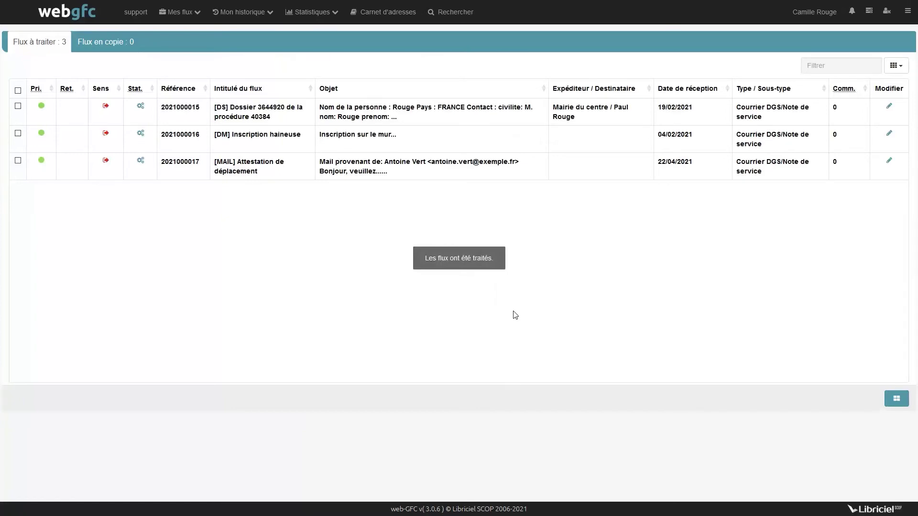
{"action": "left_click", "coordinate": [435, 168]}
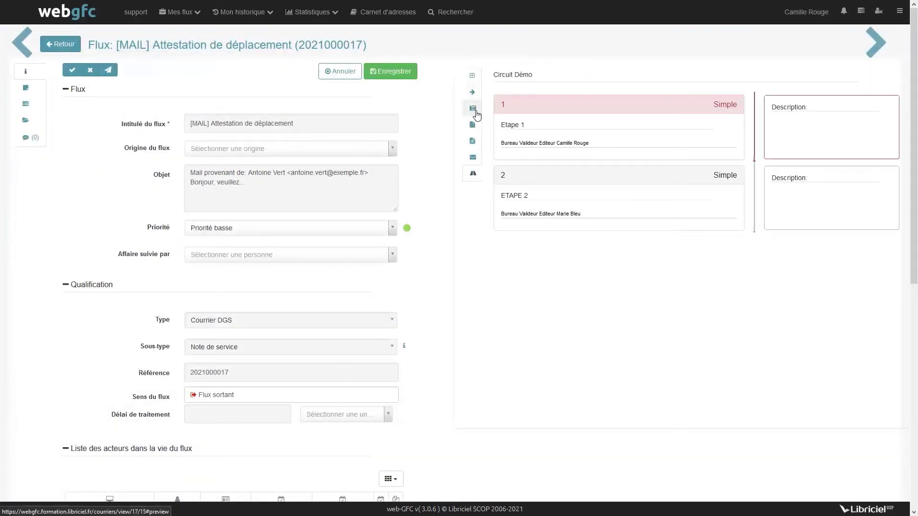
{"action": "left_click", "coordinate": [75, 72]}
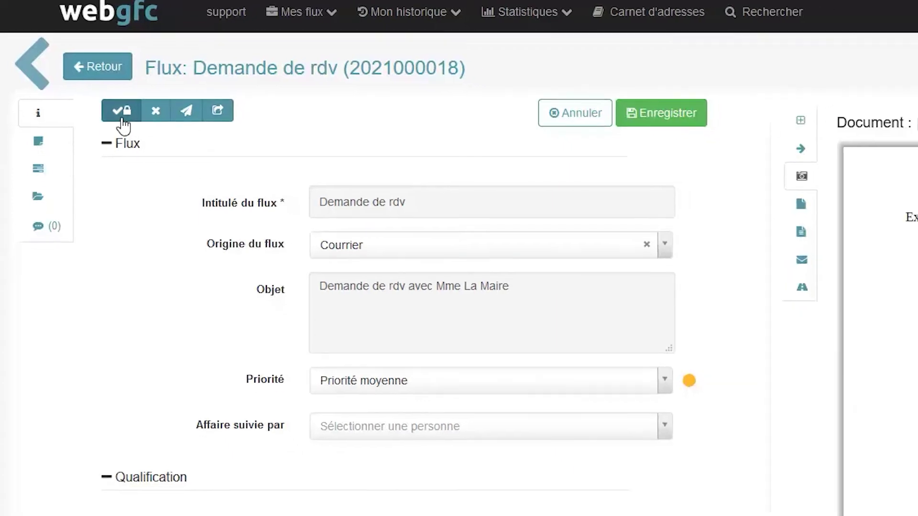
- Close the Demande de rdv flux and confirm the closure
{"action": "left_click", "coordinate": [128, 116]}
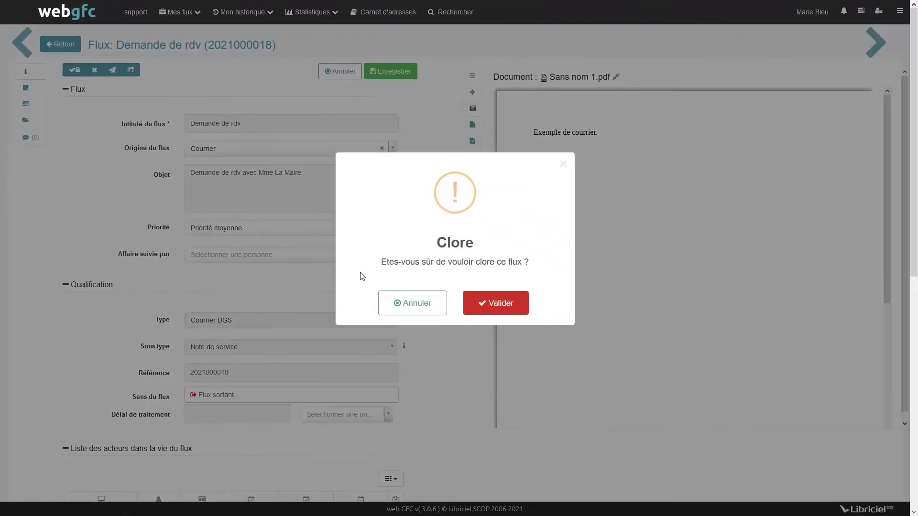
{"action": "left_click", "coordinate": [499, 314]}
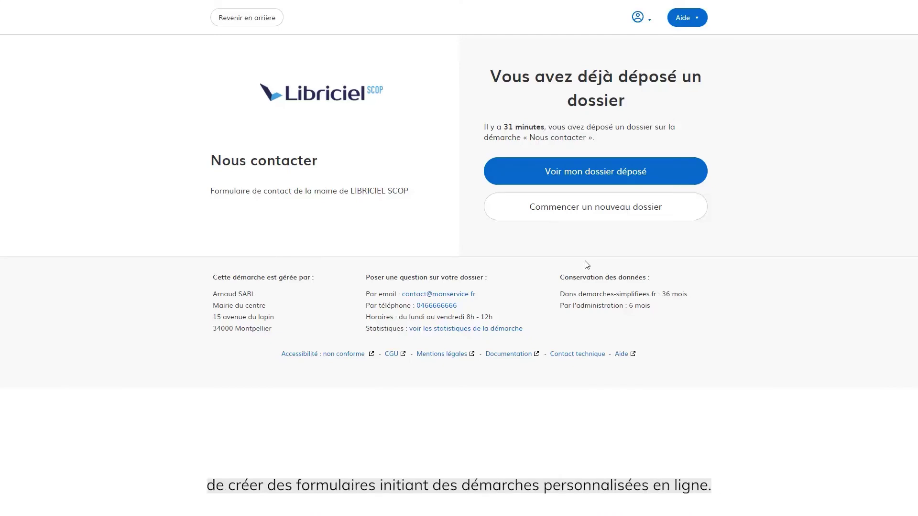
- Start a new Nous contacter dossier with civility Madame and the requester's first and last name
{"action": "left_click", "coordinate": [622, 210]}
{"action": "left_click", "coordinate": [496, 187]}
{"action": "left_click", "coordinate": [490, 241]}
{"action": "left_click", "coordinate": [642, 246]}
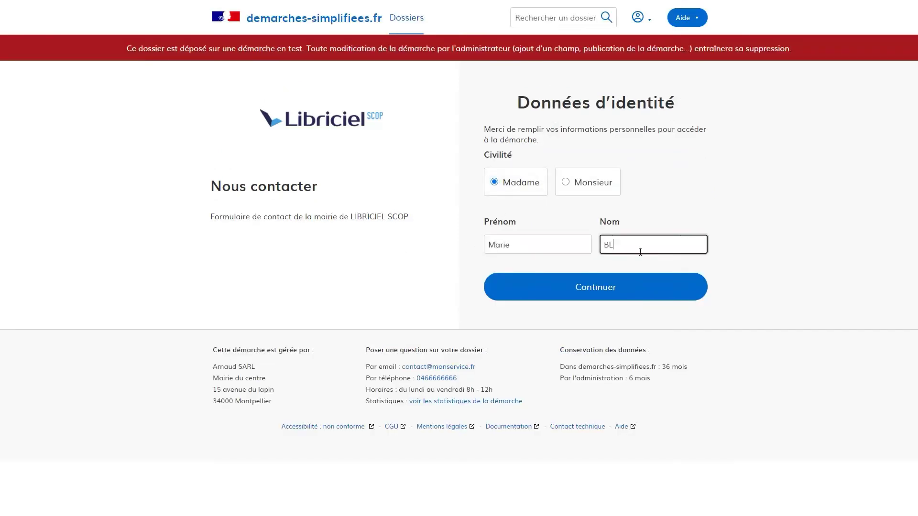
{"action": "left_click", "coordinate": [598, 287]}
- Enter the requester's e-mail, type Demande rendez-vous, object 'Demande de rdv avec Le Maire', and a greeting message
{"action": "left_click", "coordinate": [313, 308]}
{"action": "type", "text": "marie"}
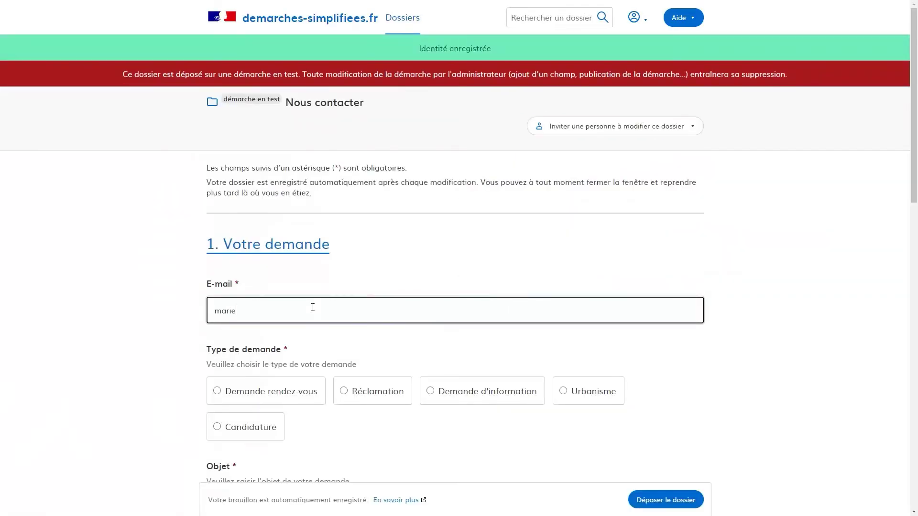
{"action": "type", "text": ".bleu@exemple."}
{"action": "left_click", "coordinate": [231, 391]}
{"action": "scroll", "coordinate": [305, 315], "scroll_direction": "down", "scroll_amount": 4}
{"action": "left_click", "coordinate": [306, 316]}
{"action": "type", "text": "Demande de "}
{"action": "type", "text": "rdv avec Le Maire"}
{"action": "left_click", "coordinate": [307, 403]}
{"action": "scroll", "coordinate": [307, 397], "scroll_direction": "down", "scroll_amount": 1}
{"action": "type", "text": "Bonjour,"}
{"action": "key", "text": "Return"}
{"action": "key", "text": "Return"}
{"action": "type", "text": "je souhaite un rdv avec Le Maire."}
- Accept the data-protection terms and submit the dossier
{"action": "scroll", "coordinate": [306, 388], "scroll_direction": "down", "scroll_amount": 7}
{"action": "left_click", "coordinate": [452, 317]}
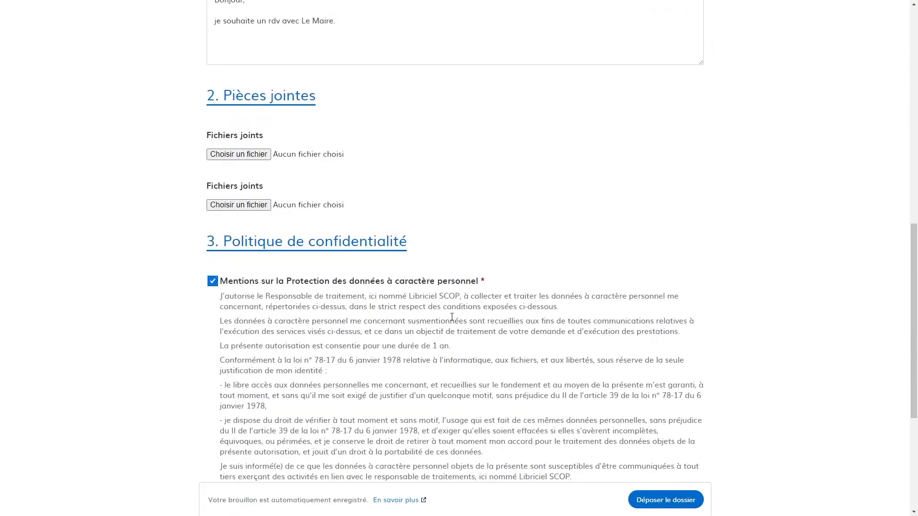
{"action": "scroll", "coordinate": [452, 317], "scroll_direction": "down", "scroll_amount": 4}
{"action": "left_click", "coordinate": [641, 369]}
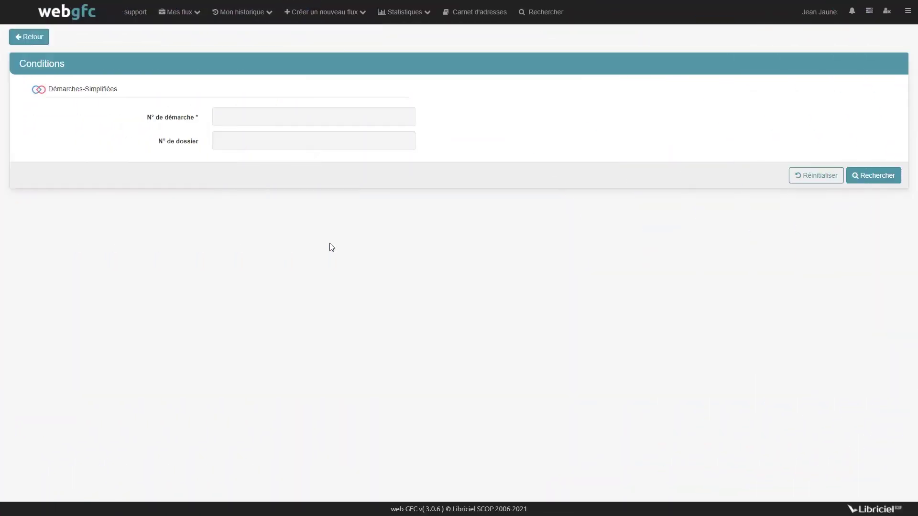
{"action": "left_click", "coordinate": [289, 116]}
{"action": "type", "text": "42"}
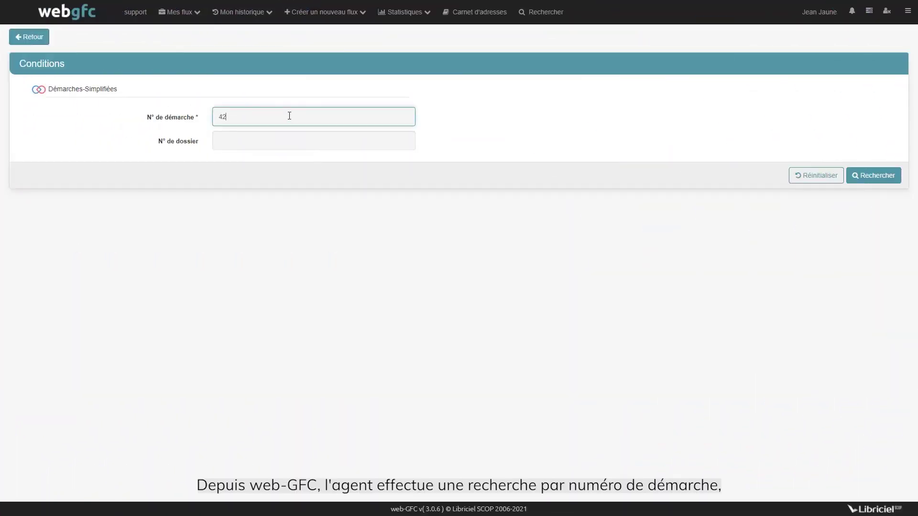
{"action": "type", "text": "511"}
{"action": "left_click", "coordinate": [288, 140]}
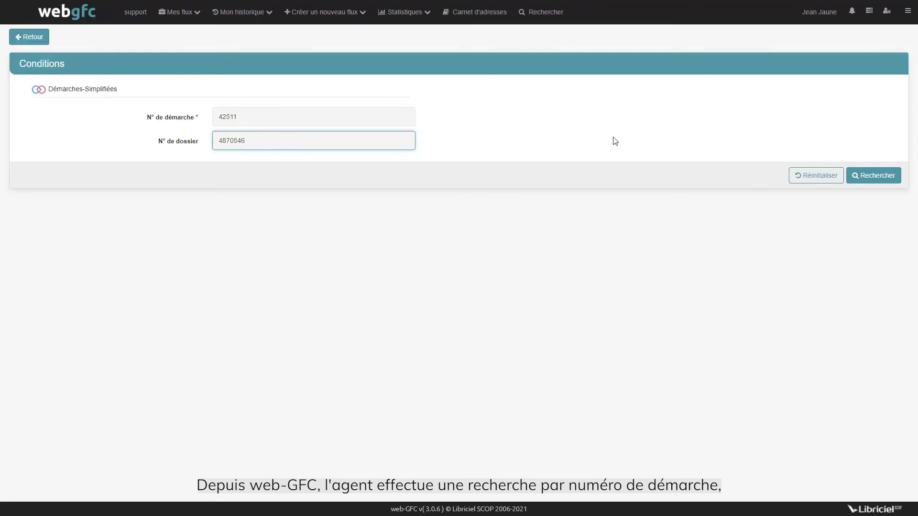
{"action": "left_click", "coordinate": [875, 175]}
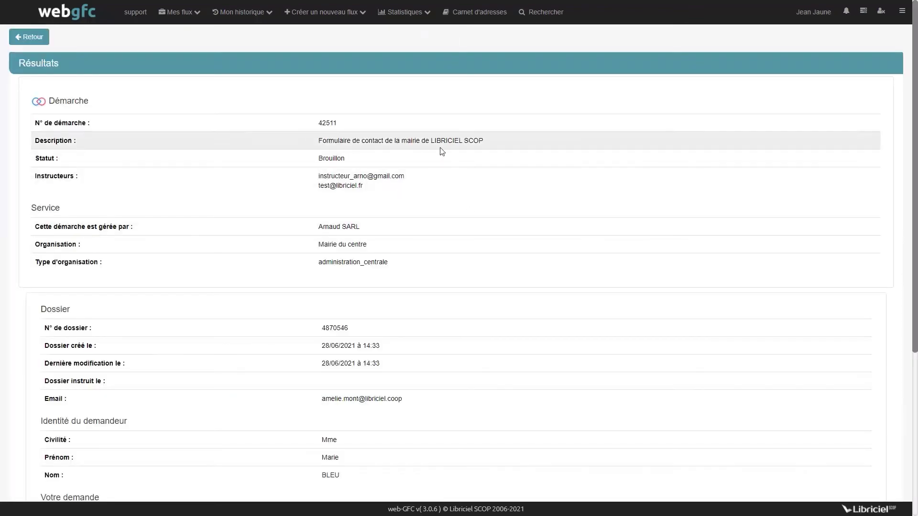
{"action": "scroll", "coordinate": [467, 222], "scroll_direction": "down", "scroll_amount": 5}
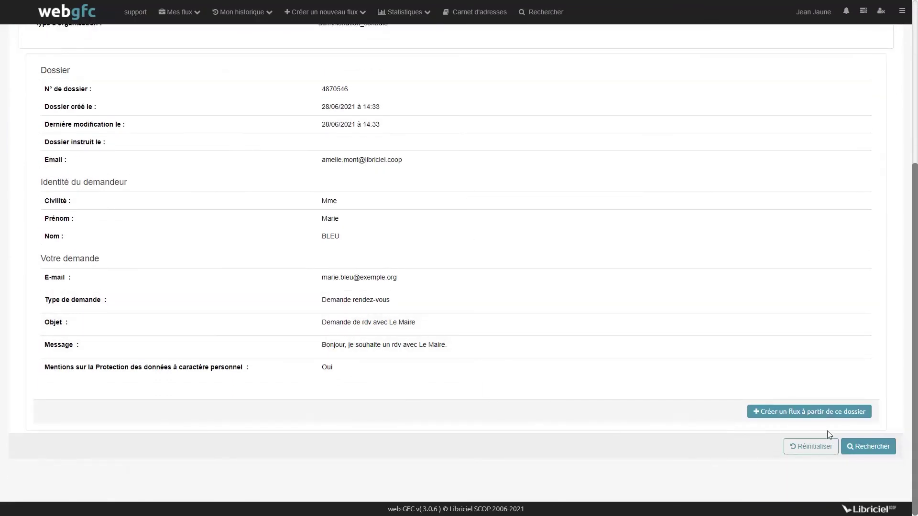
{"action": "left_click", "coordinate": [827, 414]}
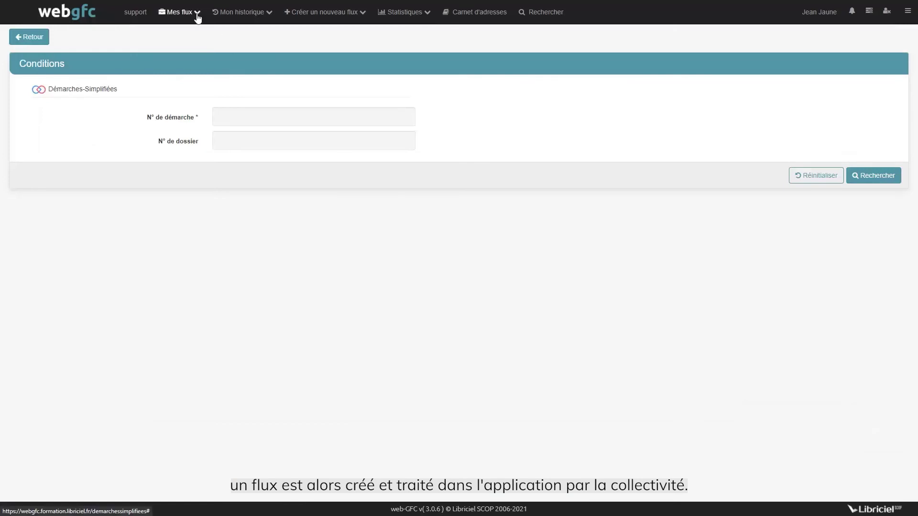
{"action": "left_click", "coordinate": [179, 12]}
{"action": "left_click", "coordinate": [199, 41]}
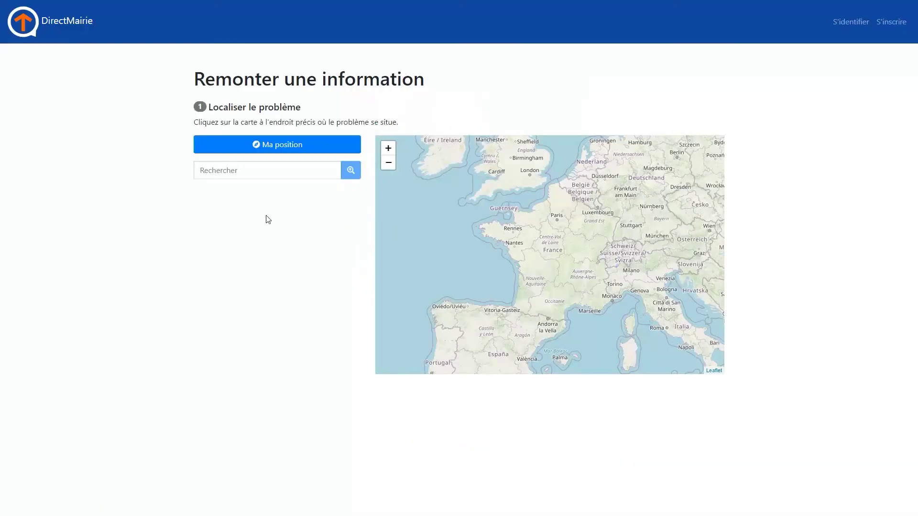
- Report a Graffiti problem in Montpellier described as 'Il y a un graffiti sur le mur de l'école.'
{"action": "key", "text": "Tab"}
{"action": "type", "text": "Montpellier"}
{"action": "key", "text": "Return"}
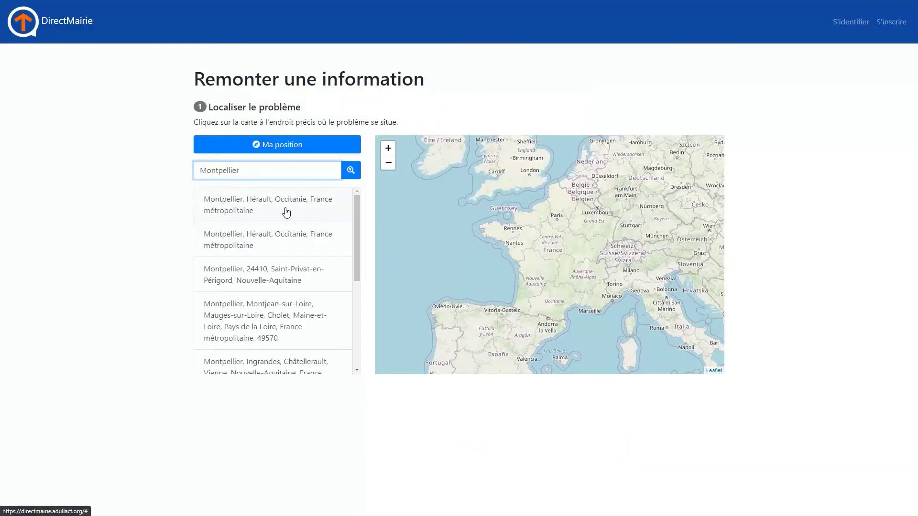
{"action": "left_click", "coordinate": [283, 210]}
{"action": "scroll", "coordinate": [159, 333], "scroll_direction": "down", "scroll_amount": 3}
{"action": "left_click", "coordinate": [301, 290]}
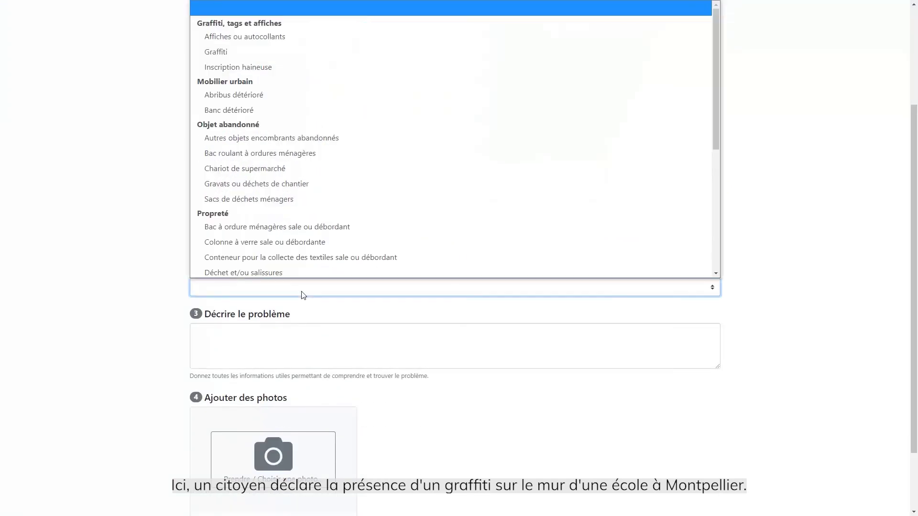
{"action": "left_click", "coordinate": [310, 52]}
{"action": "left_click", "coordinate": [280, 347]}
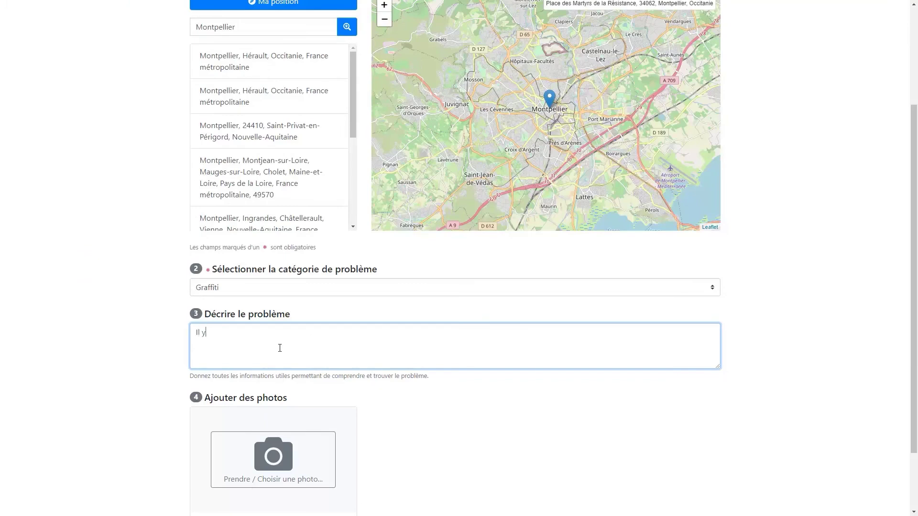
{"action": "type", "text": "Il y a un graffiti sur le mur de l'école."}
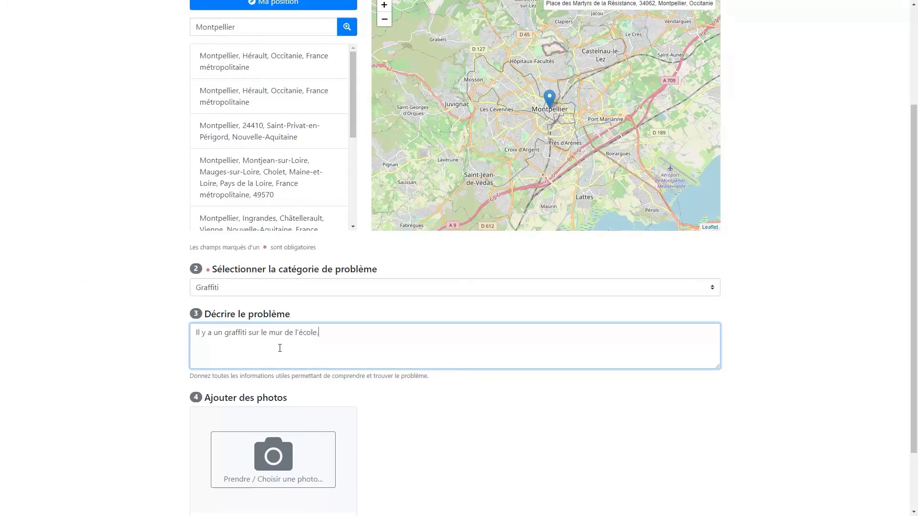
{"action": "scroll", "coordinate": [138, 320], "scroll_direction": "down", "scroll_amount": 2}
{"action": "left_click", "coordinate": [523, 488]}
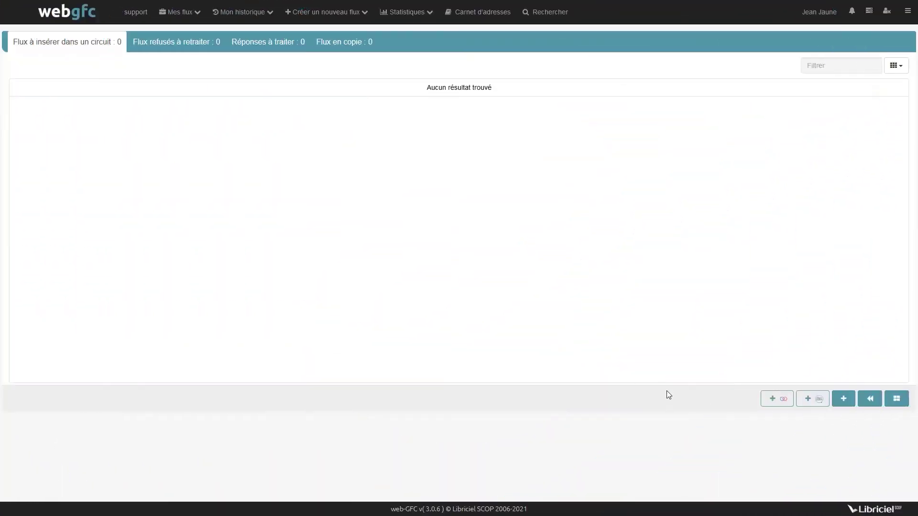
- Create a flux from DirectMairie request 1884 and list flux awaiting circuit insertion
{"action": "left_click", "coordinate": [814, 399]}
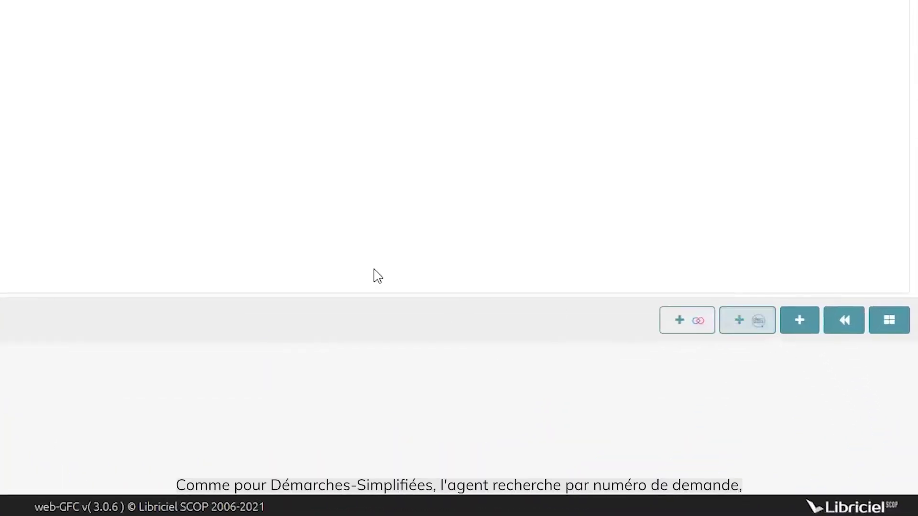
{"action": "left_click", "coordinate": [241, 96]}
{"action": "type", "text": "1884"}
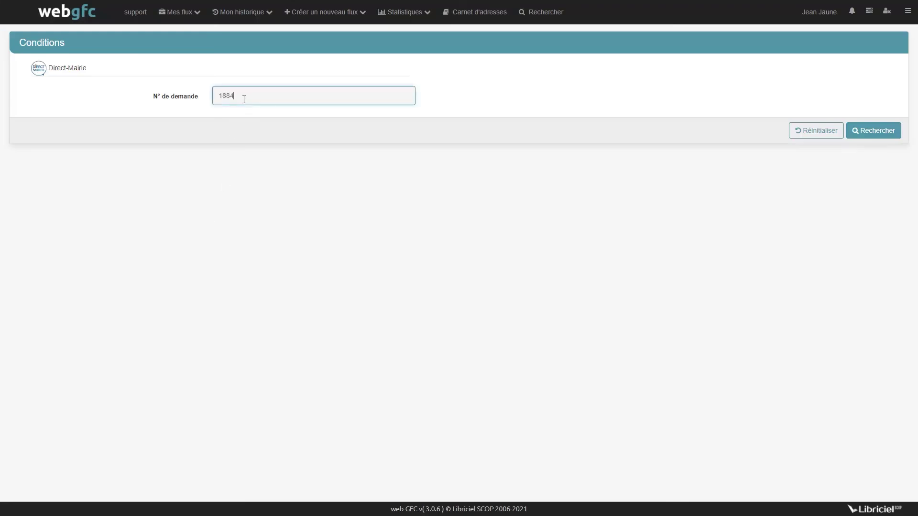
{"action": "left_click", "coordinate": [864, 134]}
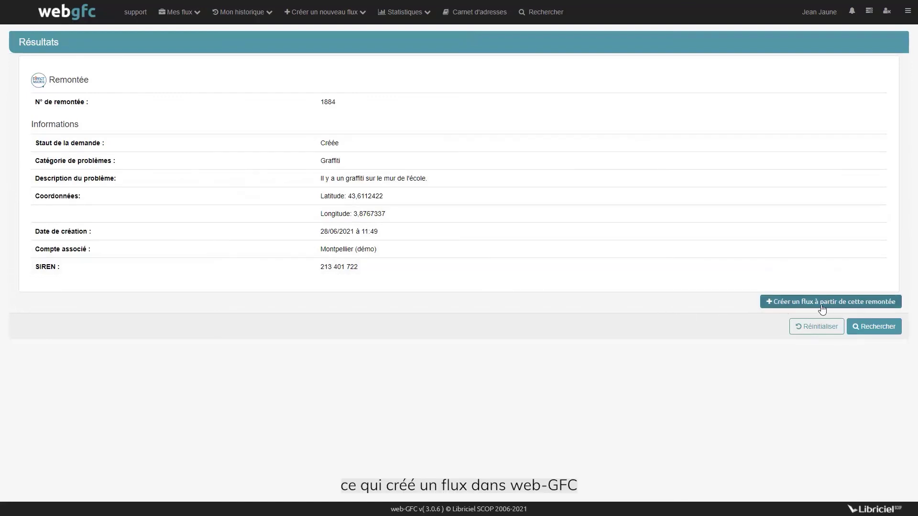
{"action": "left_click", "coordinate": [798, 308]}
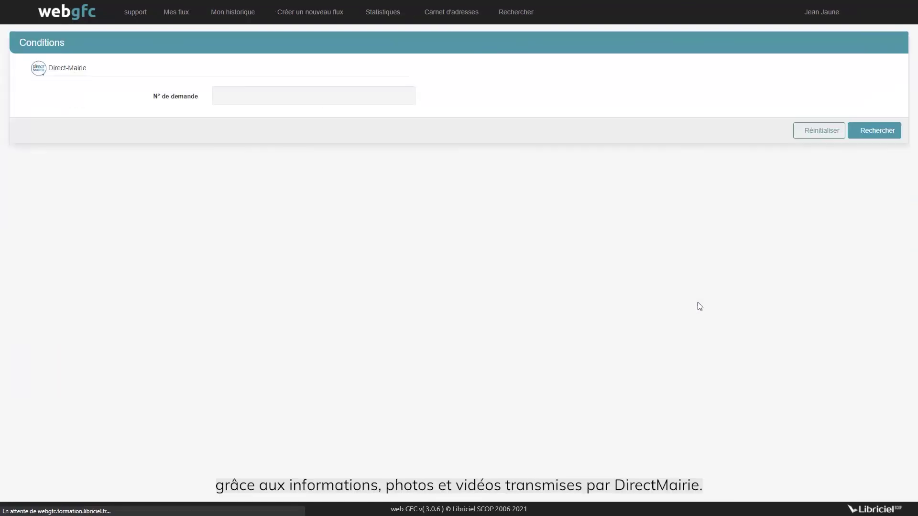
{"action": "mouse_move", "coordinate": [195, 15]}
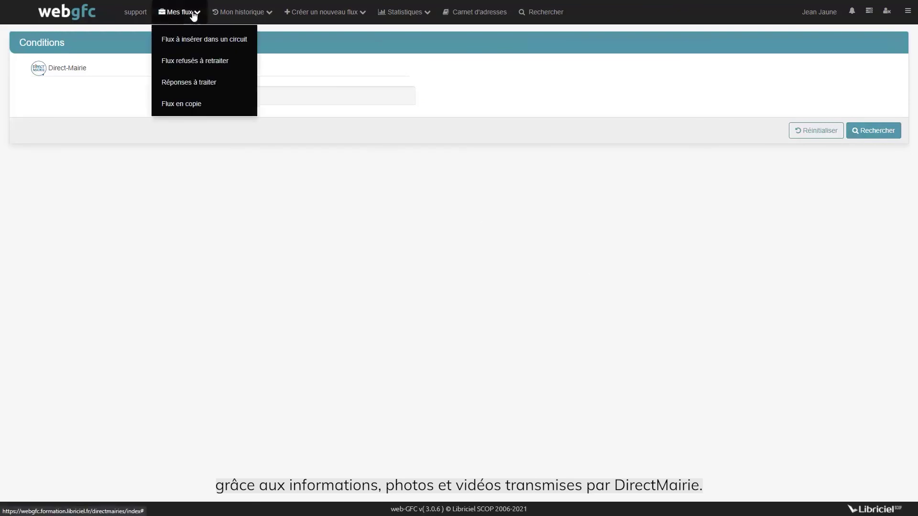
{"action": "left_click", "coordinate": [201, 47]}
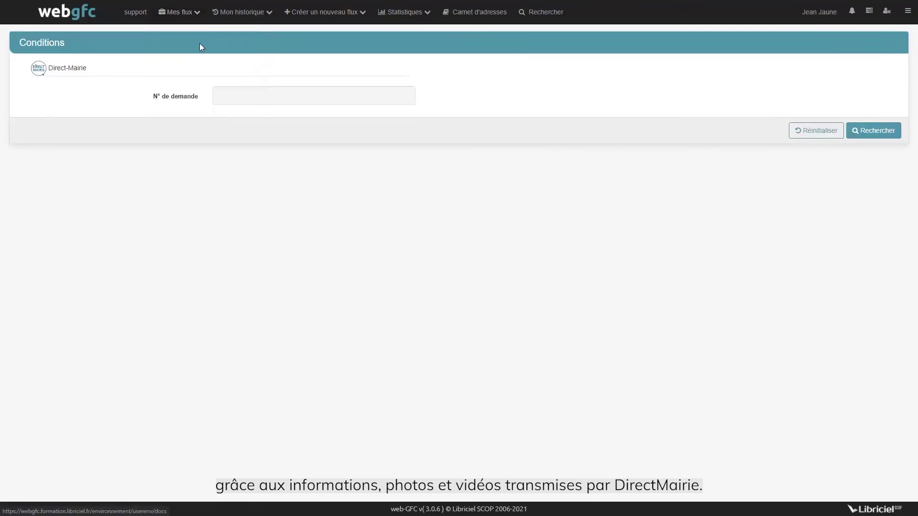